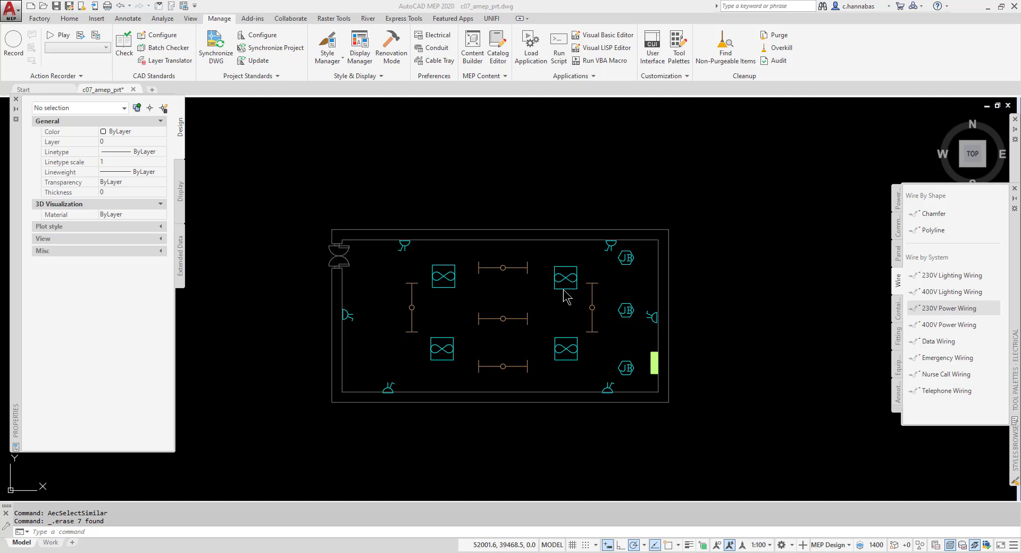
- Examine the drawing's wire styles, including the specifications of the HVY-MIC-EXP style
{"action": "left_click", "coordinate": [327, 58]}
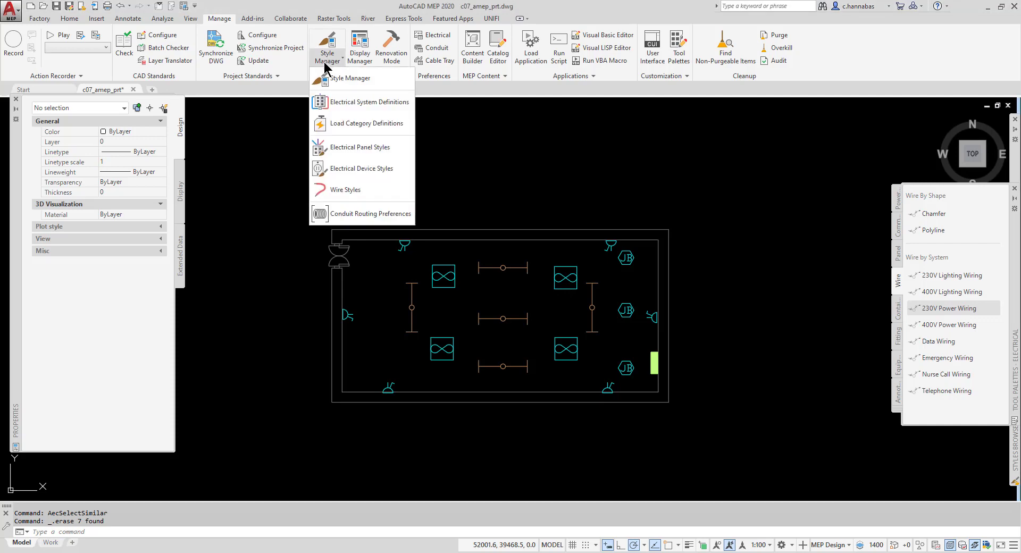
{"action": "left_click", "coordinate": [337, 191]}
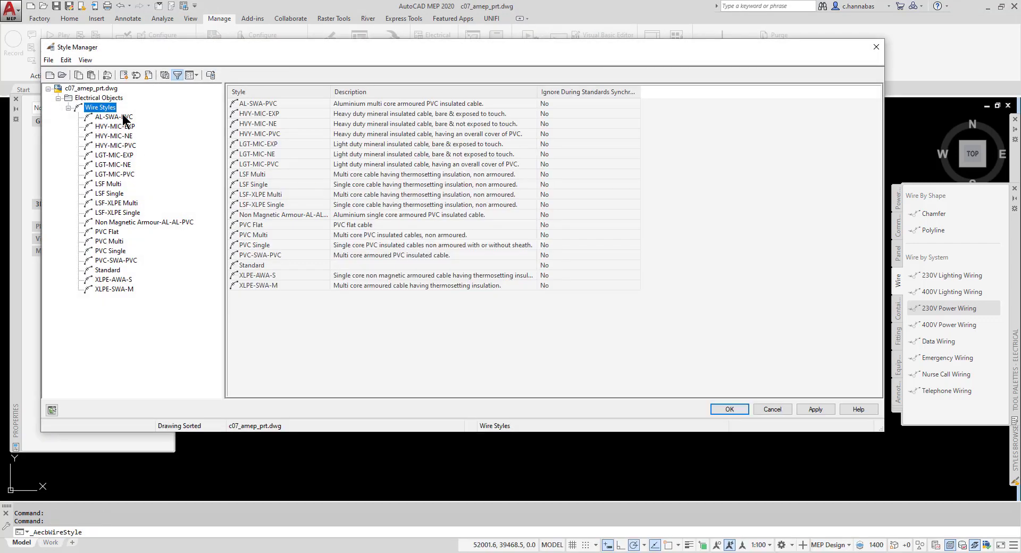
{"action": "left_click", "coordinate": [123, 116]}
{"action": "left_click", "coordinate": [128, 128]}
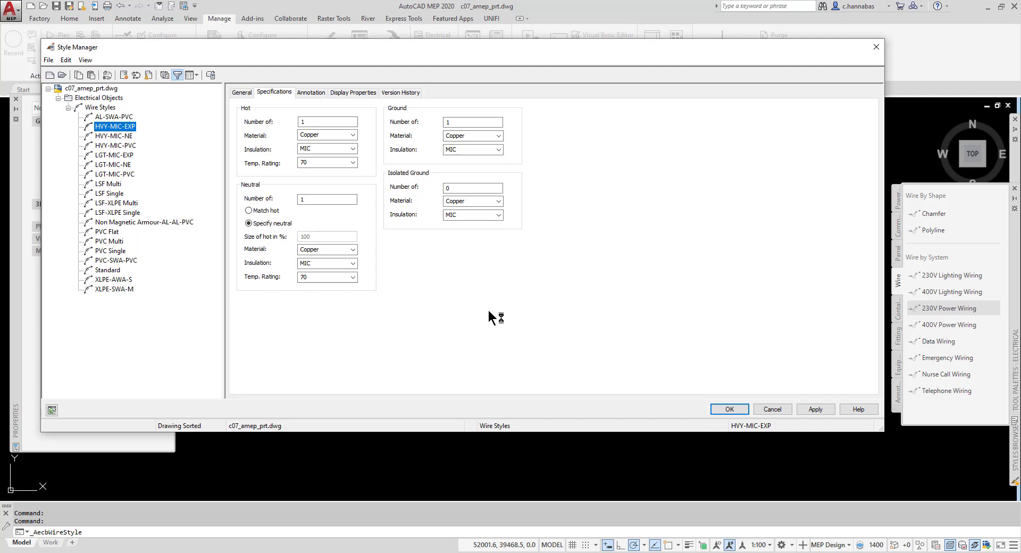
{"action": "left_click", "coordinate": [727, 409]}
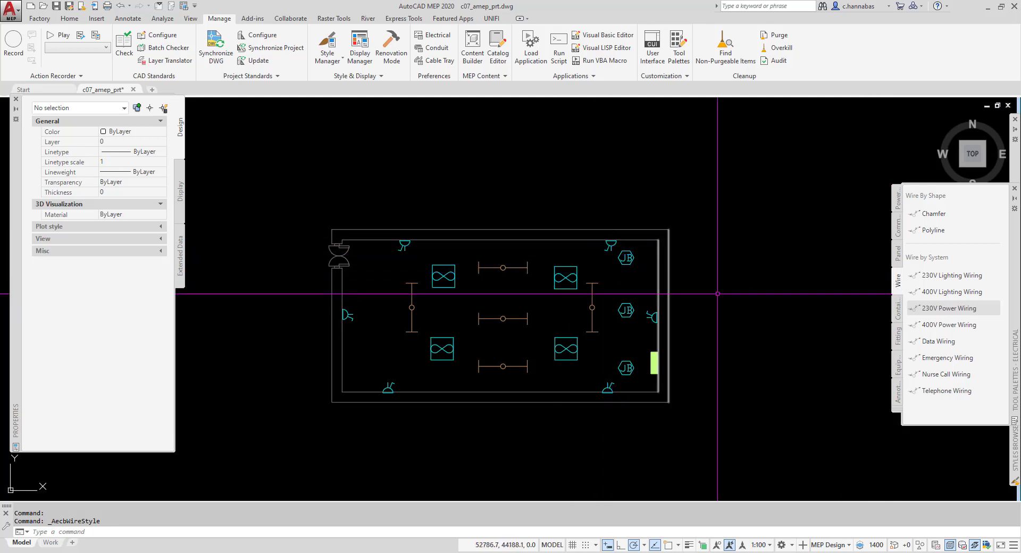
- Draw a 230V power wire with Line segments from the upper wall's west socket to the west-wall socket, without a home run
{"action": "left_click", "coordinate": [932, 308]}
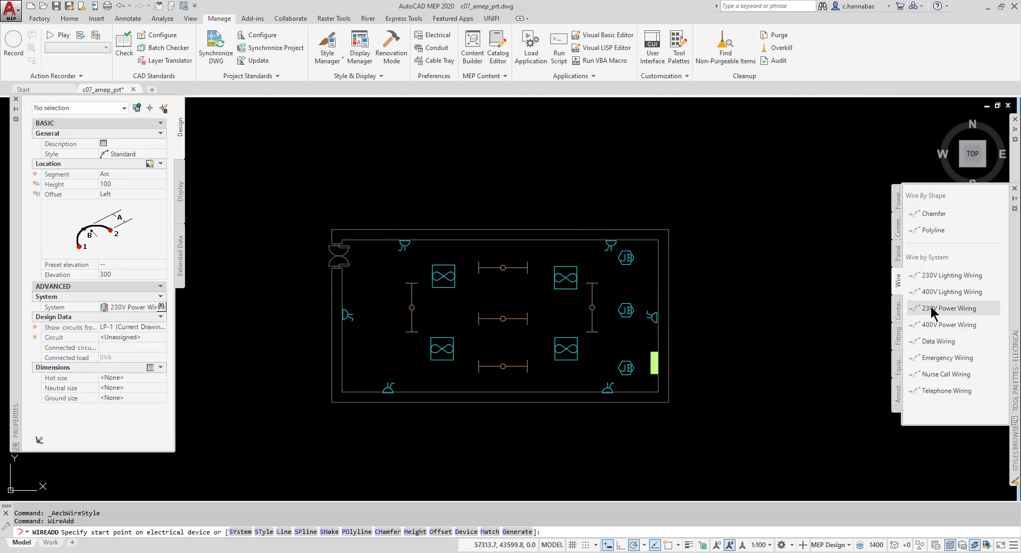
{"action": "left_click", "coordinate": [162, 154]}
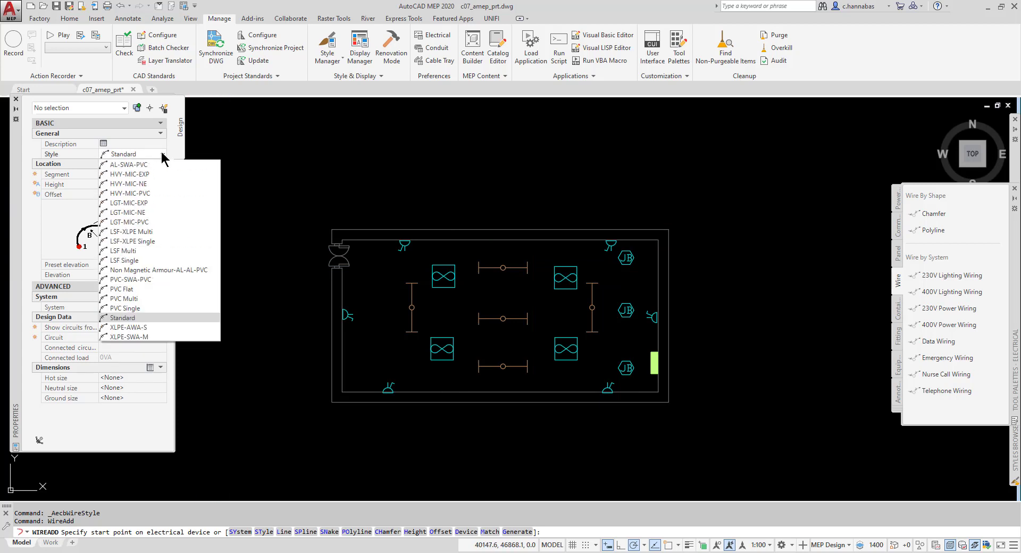
{"action": "left_click", "coordinate": [162, 154]}
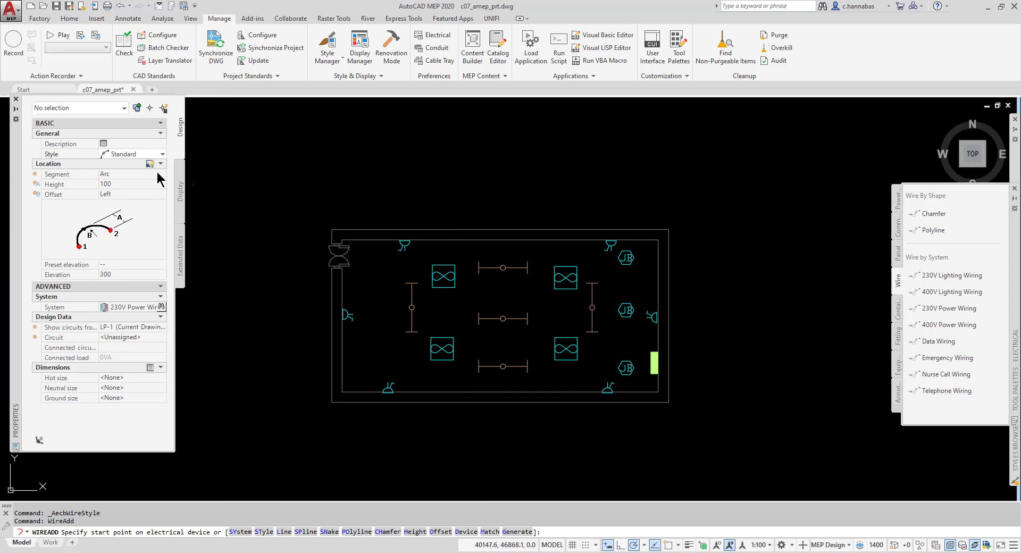
{"action": "left_click", "coordinate": [162, 174]}
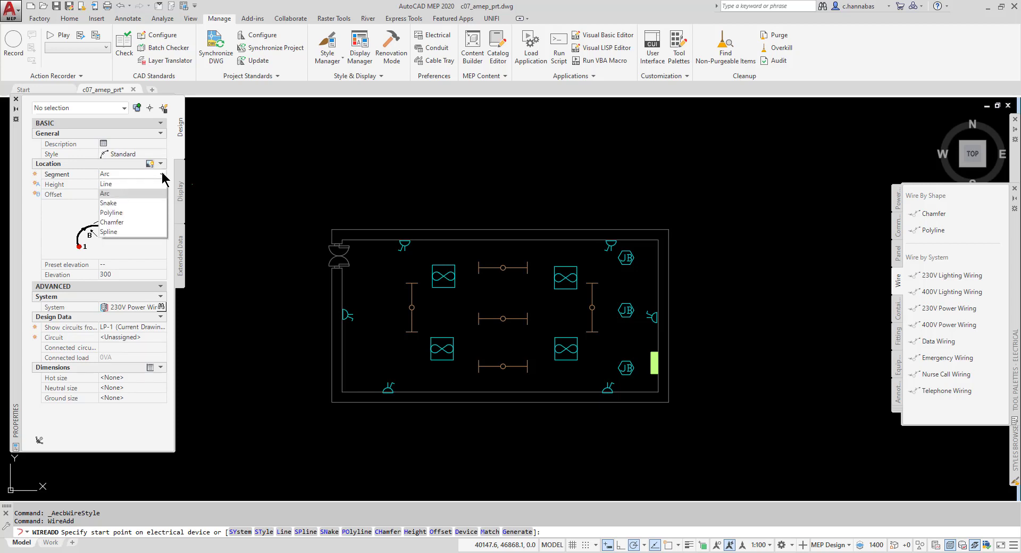
{"action": "left_click", "coordinate": [108, 184]}
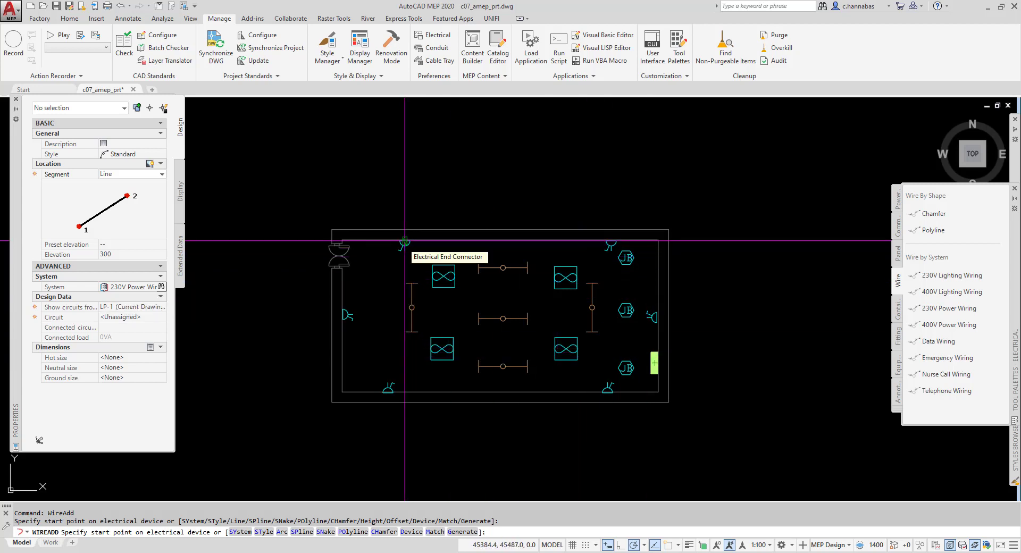
{"action": "left_click", "coordinate": [404, 241]}
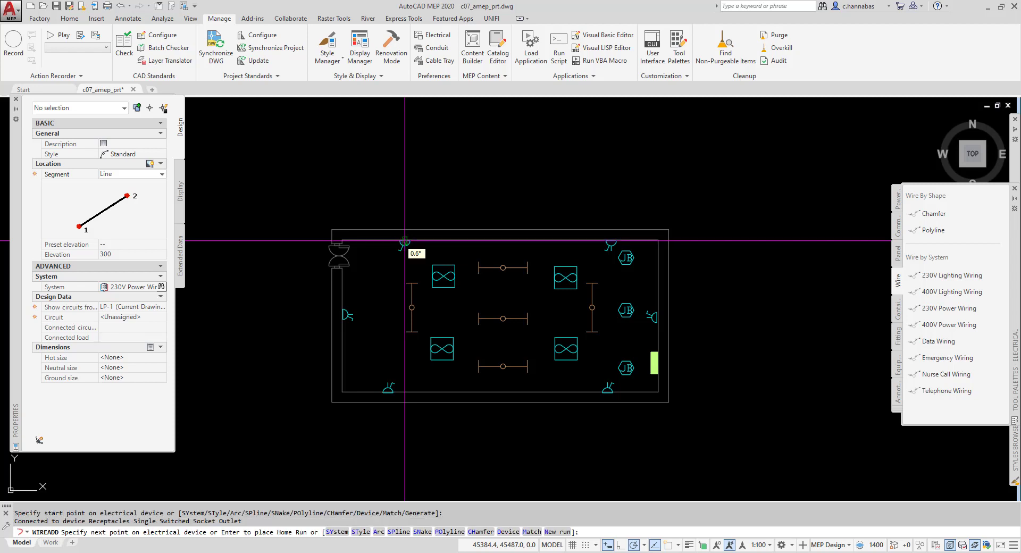
{"action": "left_click", "coordinate": [344, 314]}
{"action": "right_click", "coordinate": [344, 315]}
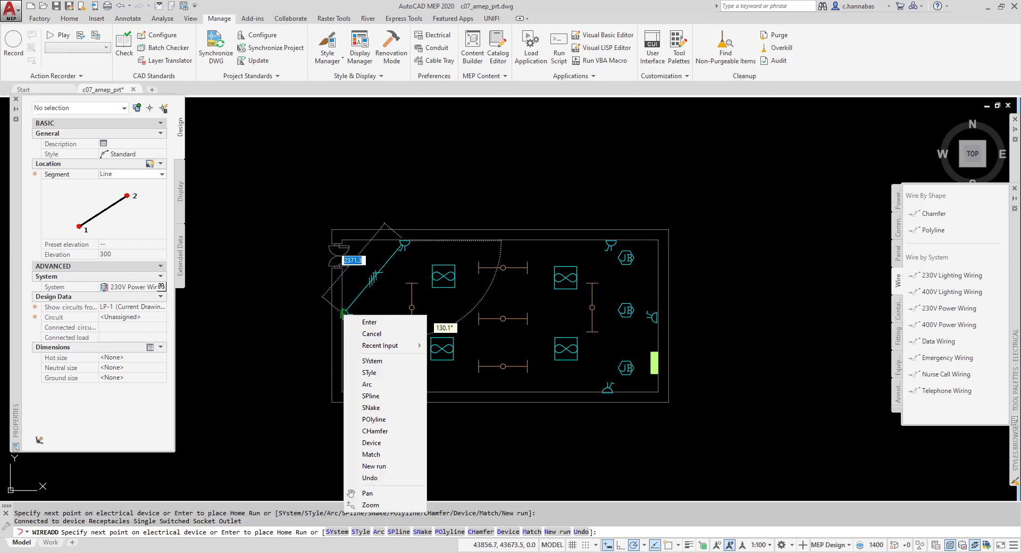
{"action": "left_click", "coordinate": [370, 323]}
{"action": "key", "text": "Return"}
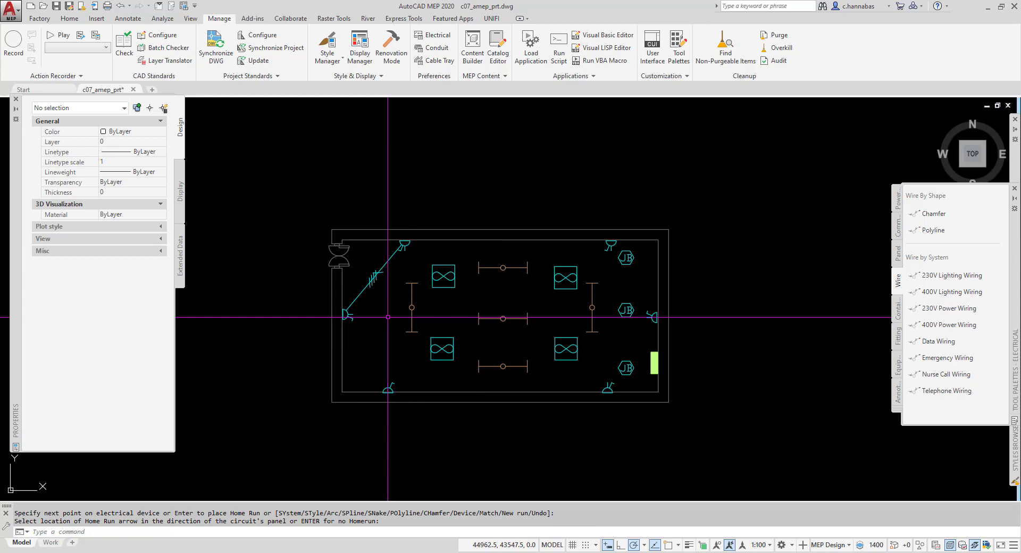
- Slide the straight wire's tick marks closer to the upper-wall socket and flip their direction and side
{"action": "left_click", "coordinate": [384, 263]}
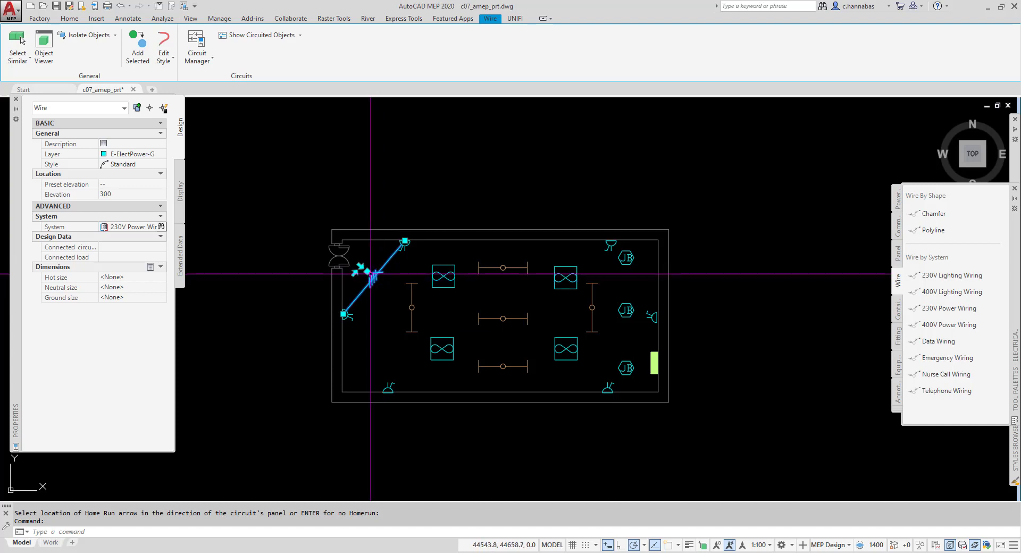
{"action": "left_click", "coordinate": [367, 271]}
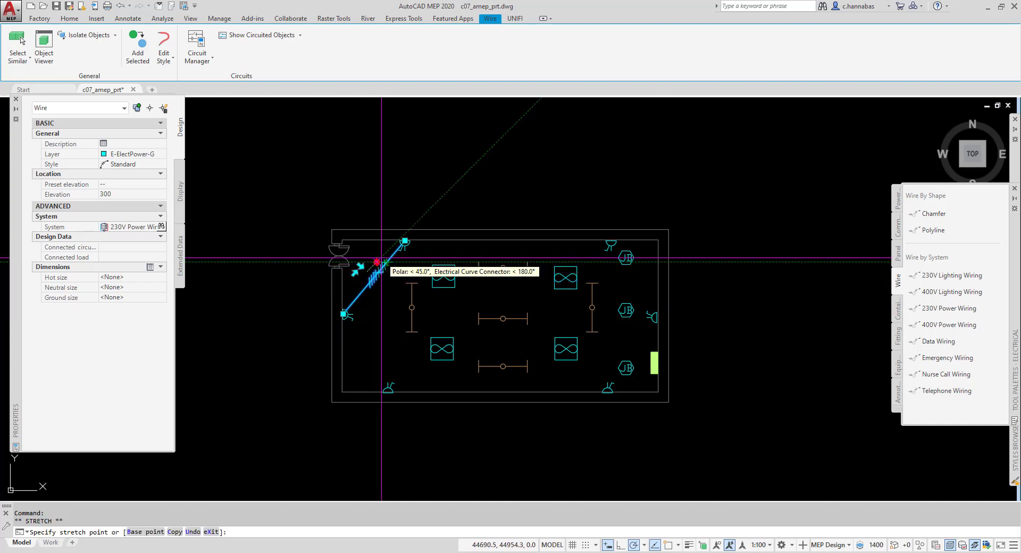
{"action": "left_click", "coordinate": [383, 255]}
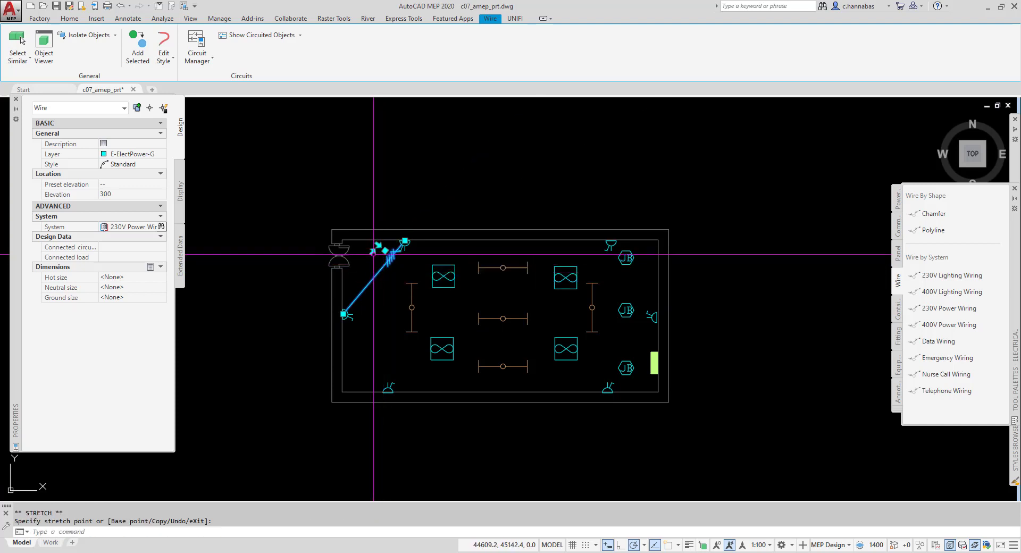
{"action": "left_click", "coordinate": [374, 252]}
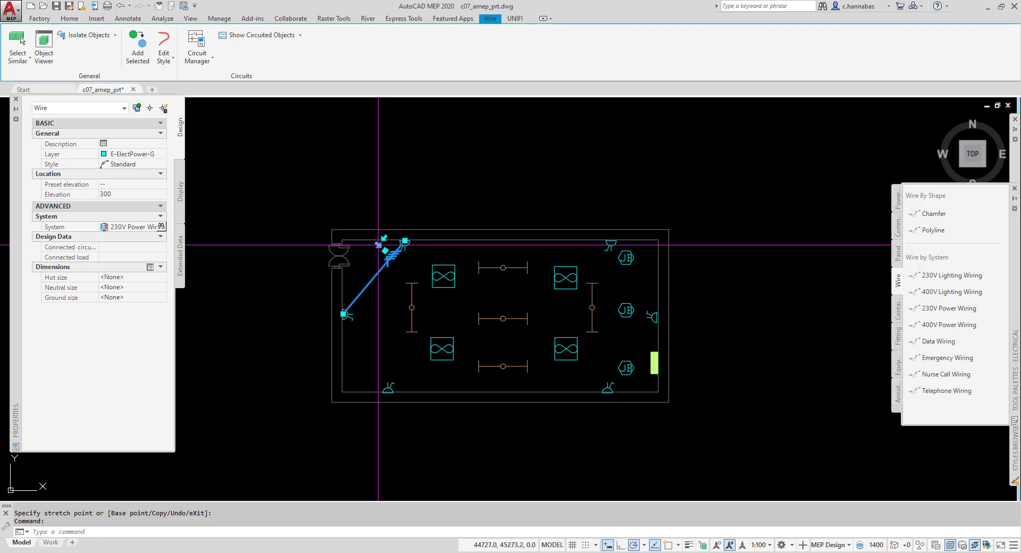
{"action": "left_click", "coordinate": [384, 250]}
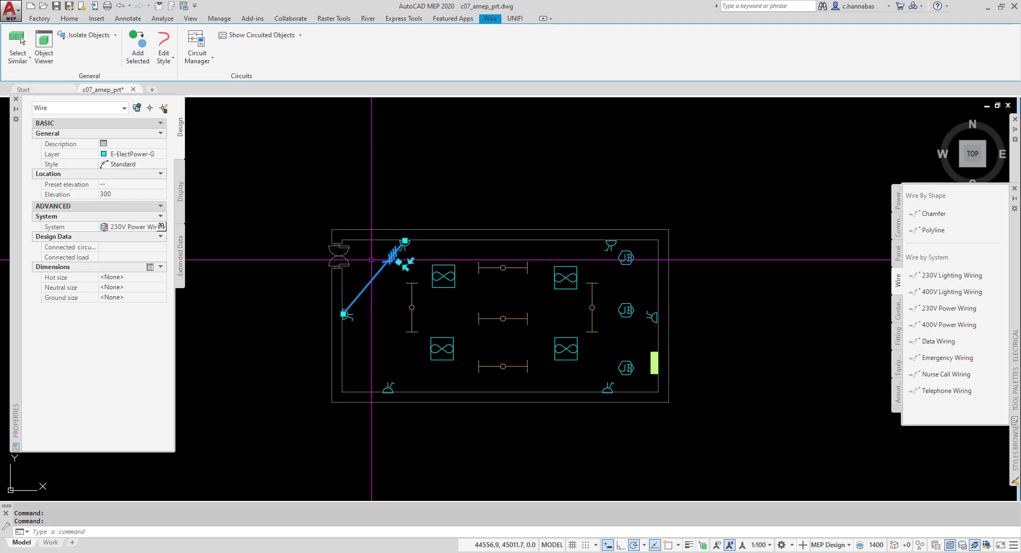
{"action": "key", "text": "Escape"}
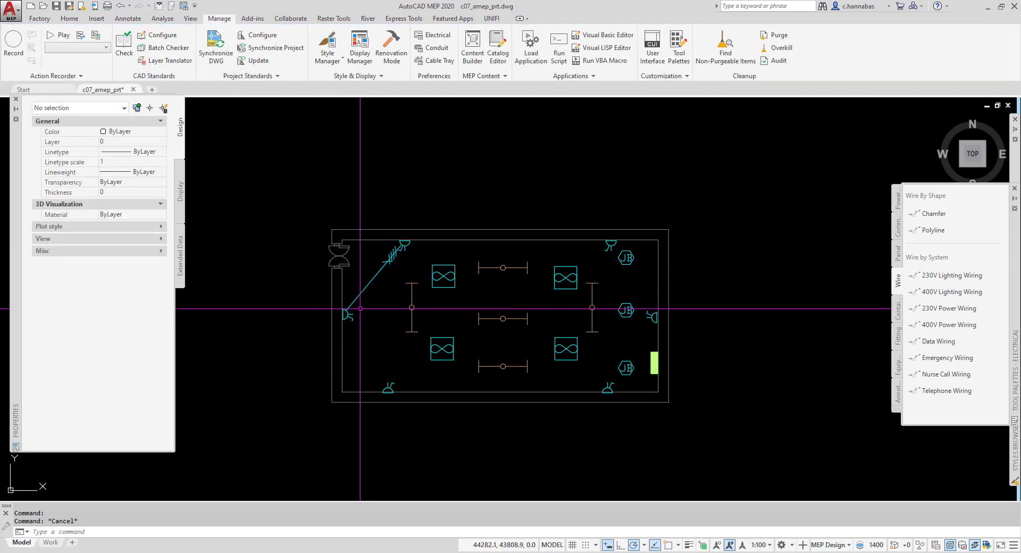
- Add a wire with Arc segments from the west-wall socket to the lower wall's west socket, bulging into the room
{"action": "left_click", "coordinate": [353, 319]}
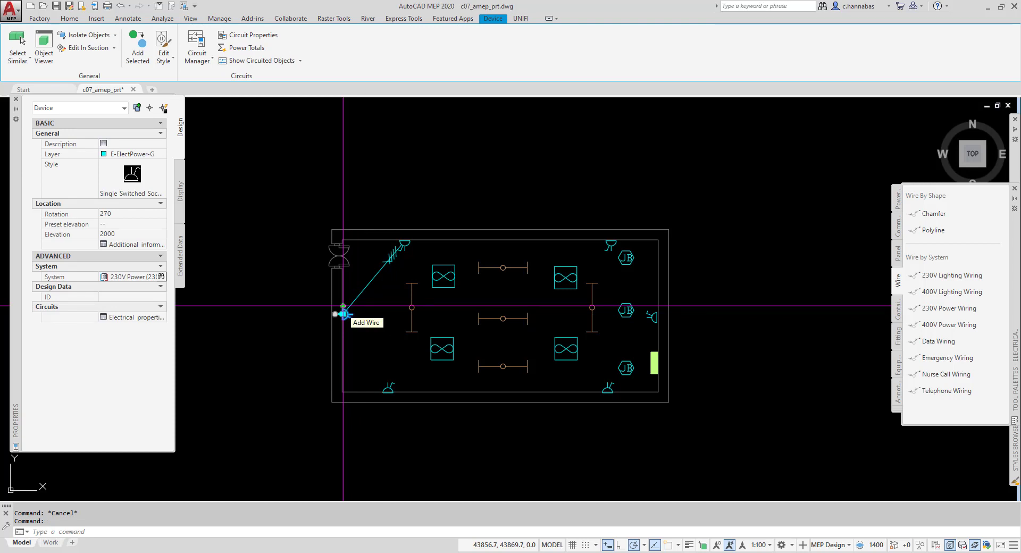
{"action": "left_click", "coordinate": [343, 314]}
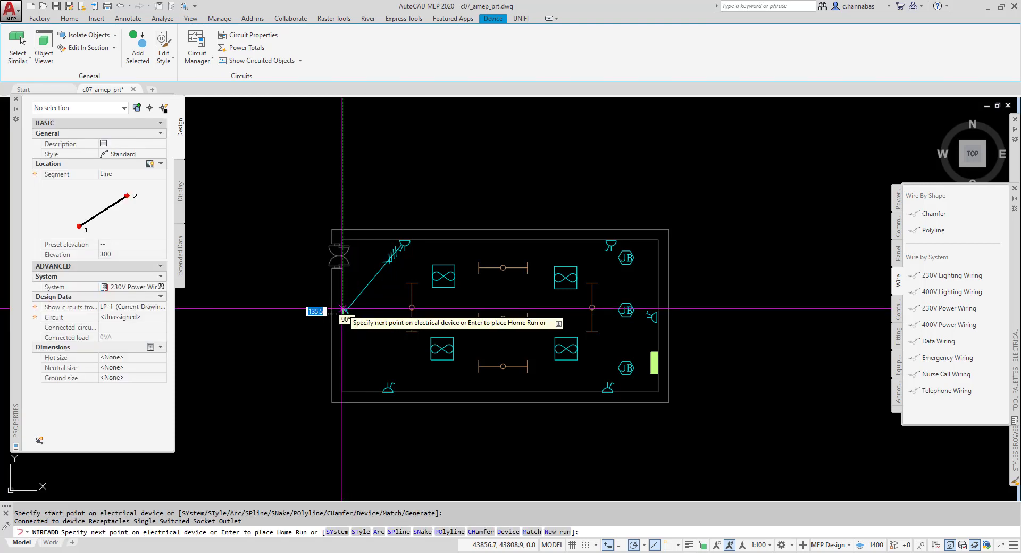
{"action": "left_click", "coordinate": [162, 174]}
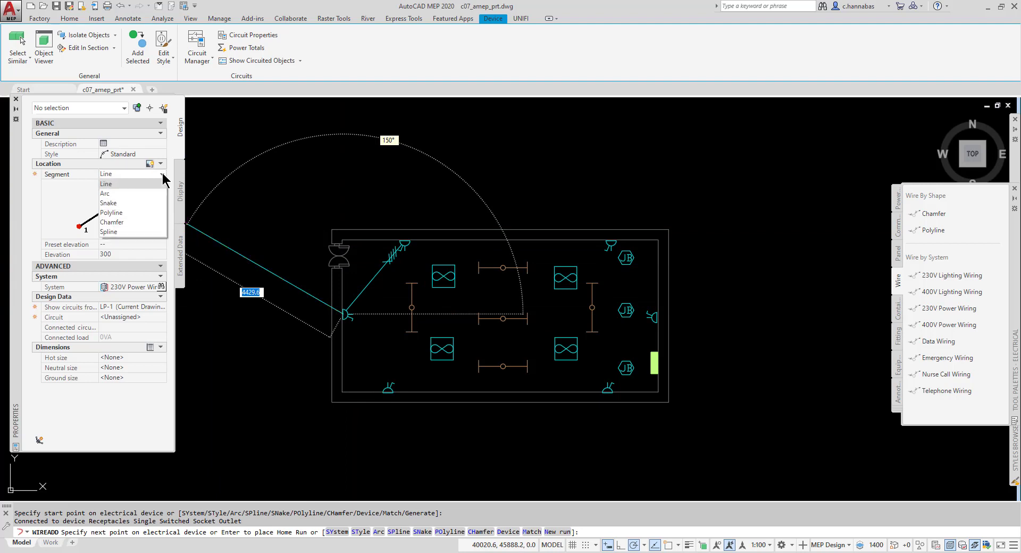
{"action": "left_click", "coordinate": [111, 194]}
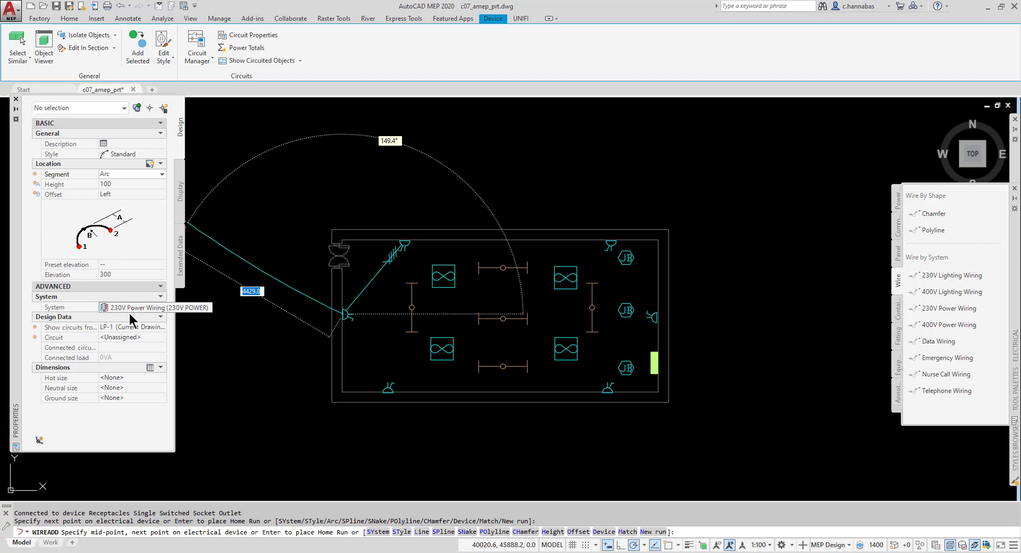
{"action": "left_click", "coordinate": [379, 342]}
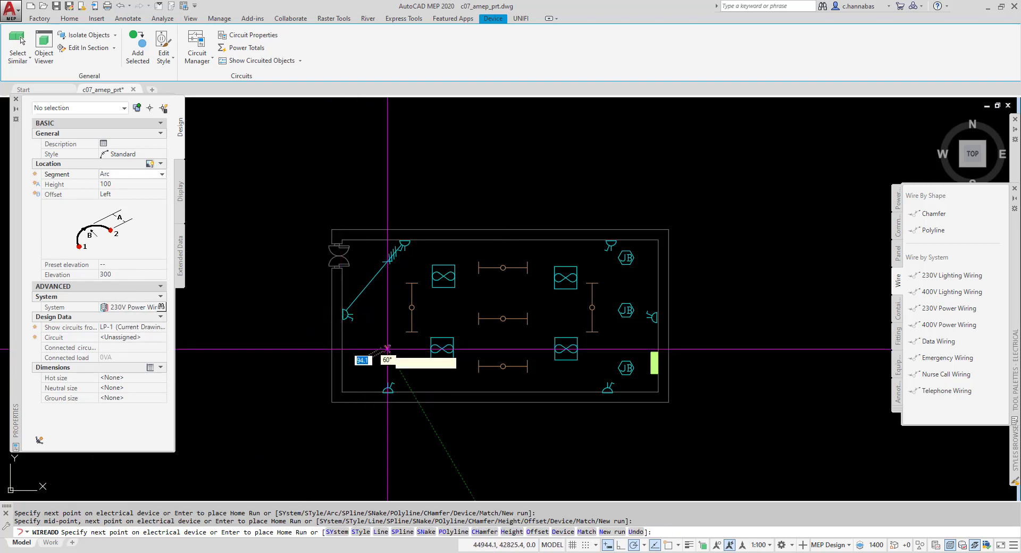
{"action": "left_click", "coordinate": [388, 385]}
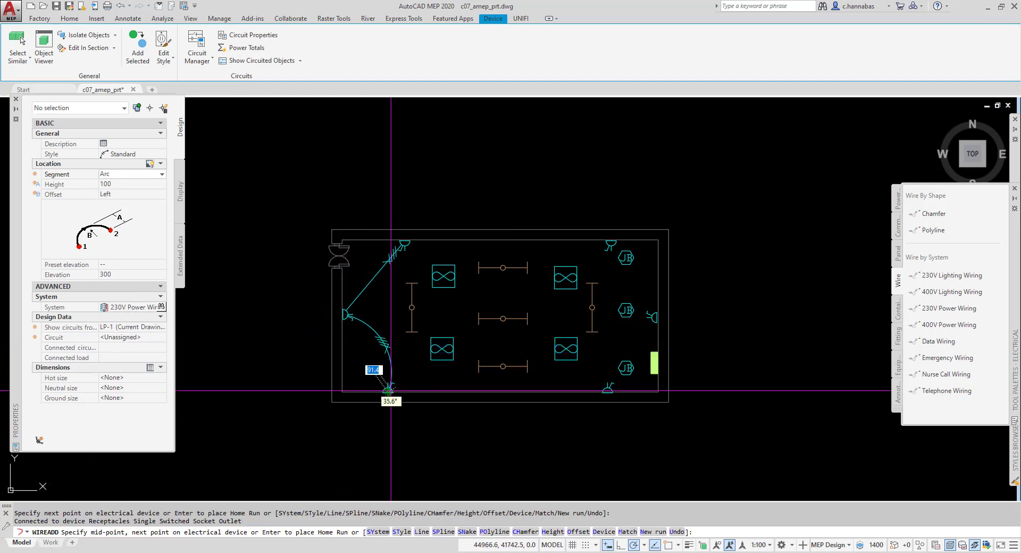
- Continue the arc wiring through the lower wall's east socket and the east-wall socket to the upper wall's east socket
{"action": "left_click", "coordinate": [519, 379]}
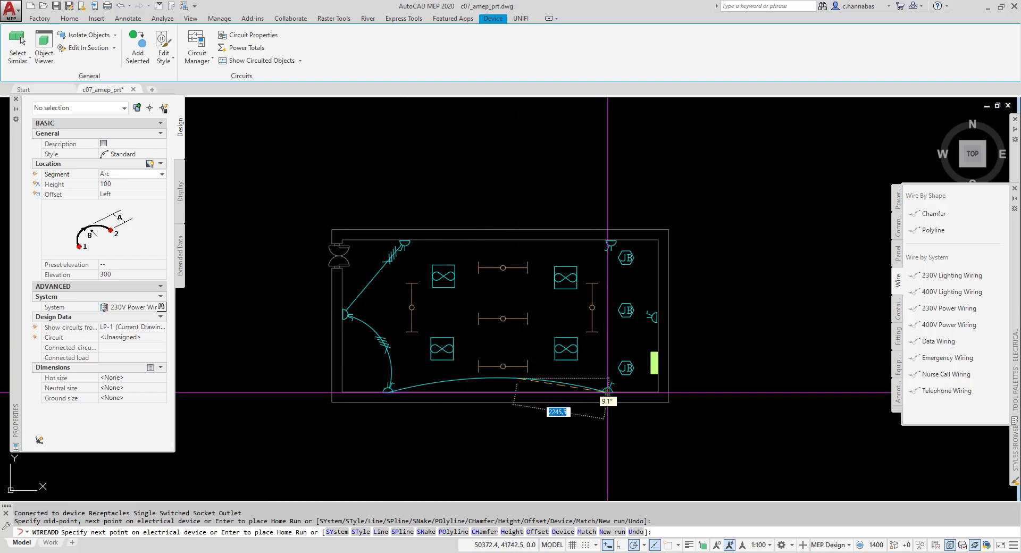
{"action": "left_click", "coordinate": [607, 392]}
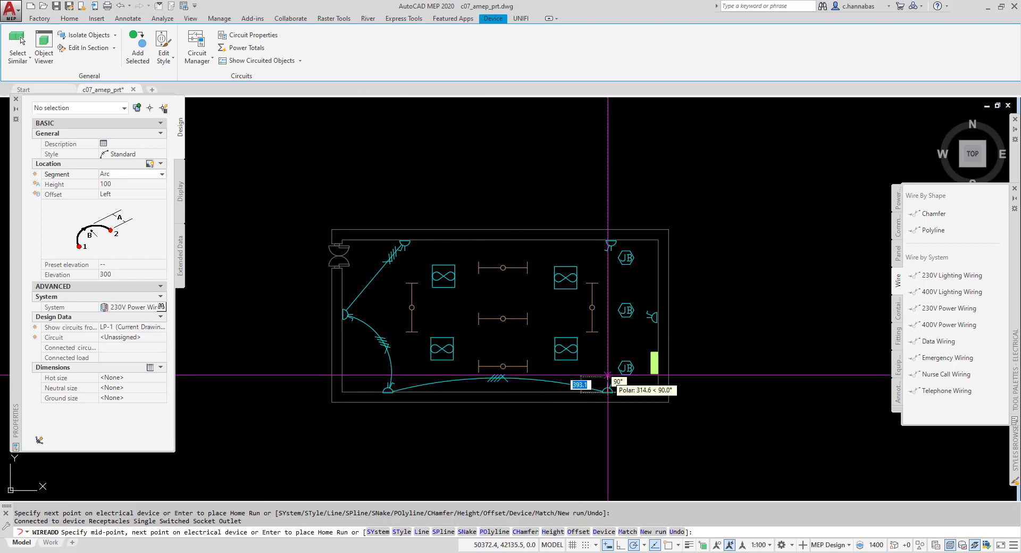
{"action": "left_click", "coordinate": [655, 317]}
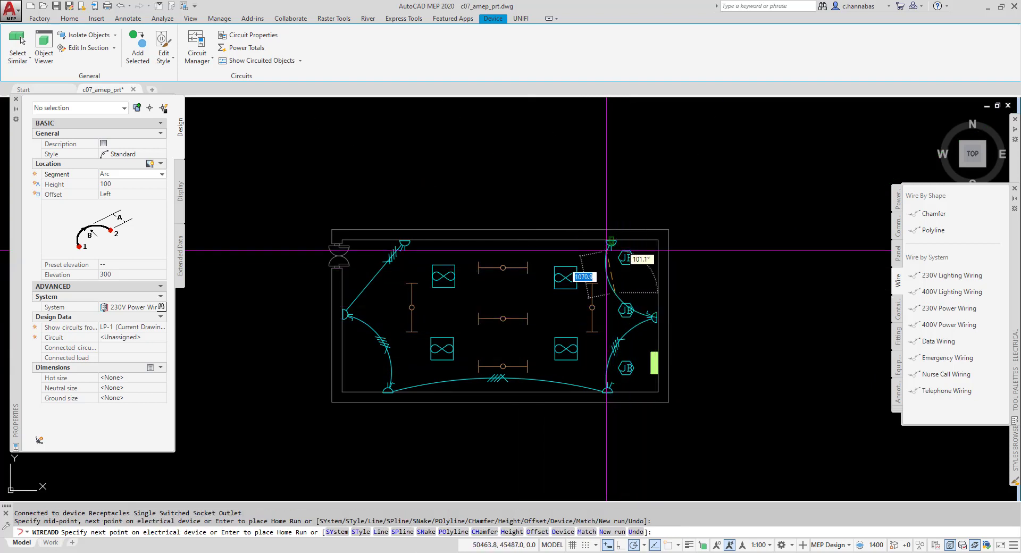
{"action": "left_click", "coordinate": [611, 244]}
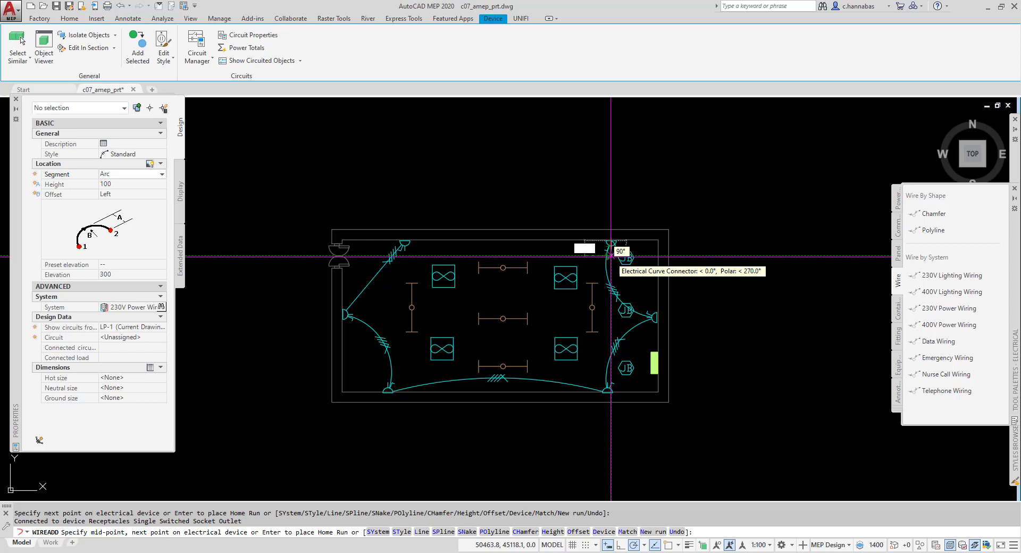
- Extend the arc wiring to the uppermost junction box and down towards the panel, ending with a home run arrow beside it
{"action": "left_click", "coordinate": [610, 259]}
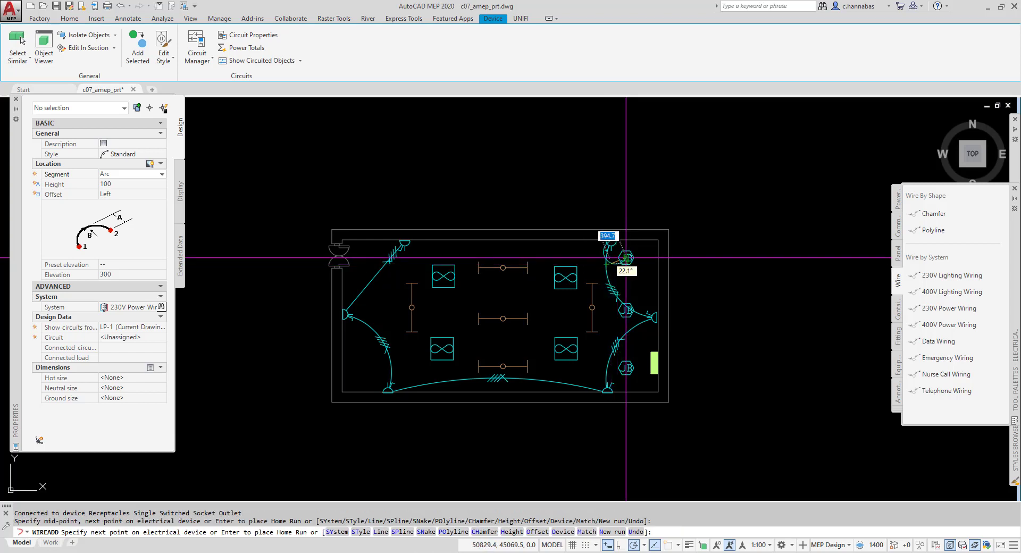
{"action": "left_click", "coordinate": [625, 258]}
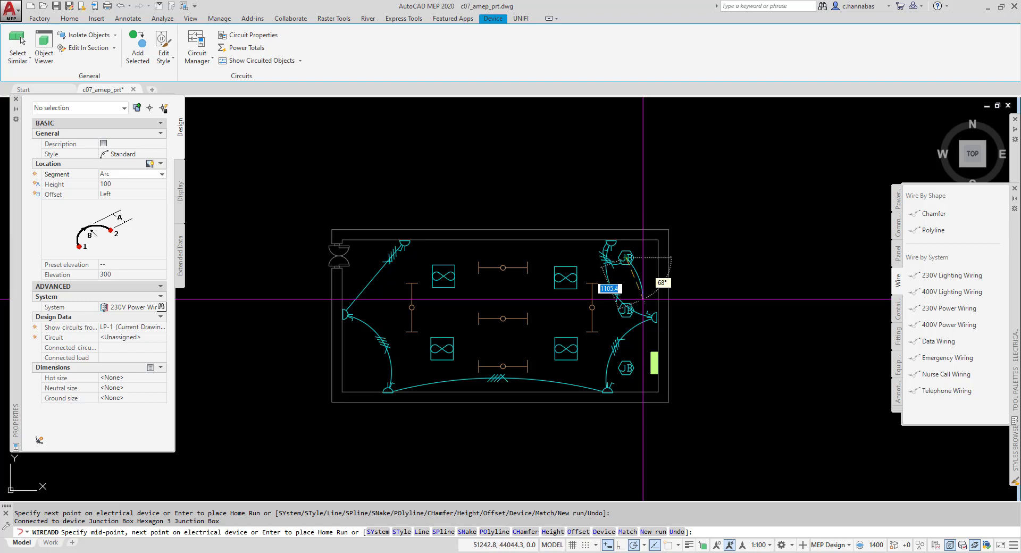
{"action": "left_click", "coordinate": [642, 331]}
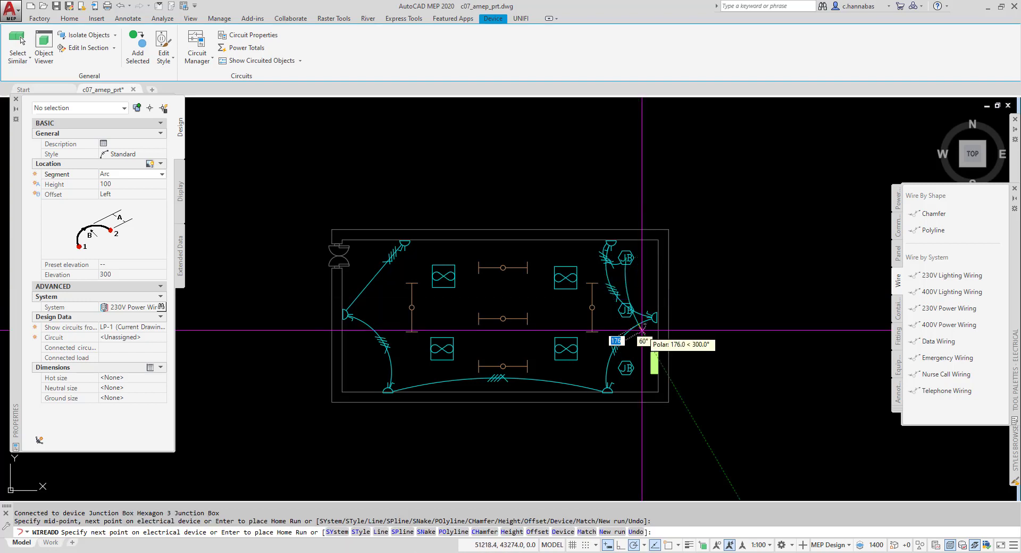
{"action": "left_click", "coordinate": [642, 330]}
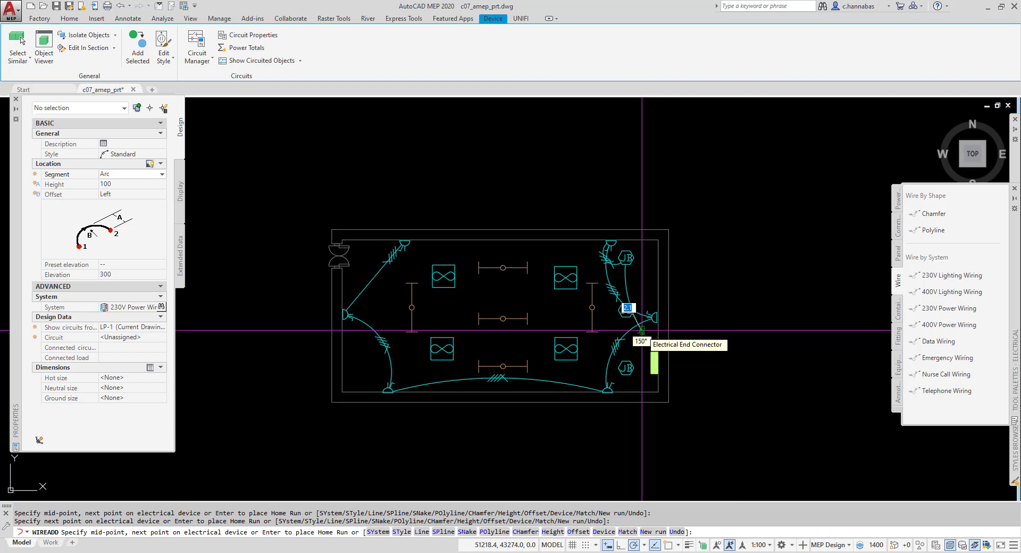
{"action": "left_click", "coordinate": [641, 330]}
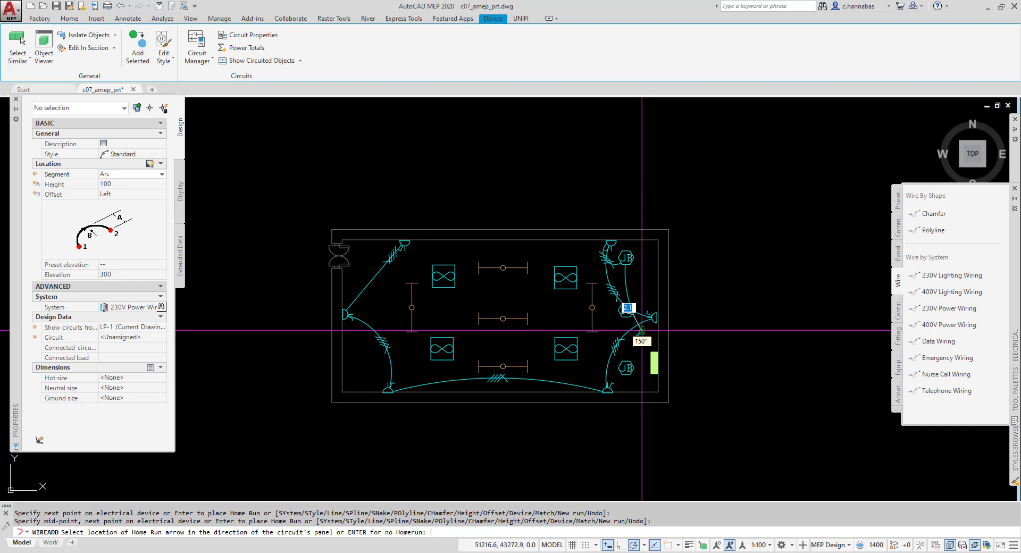
{"action": "left_click", "coordinate": [643, 357]}
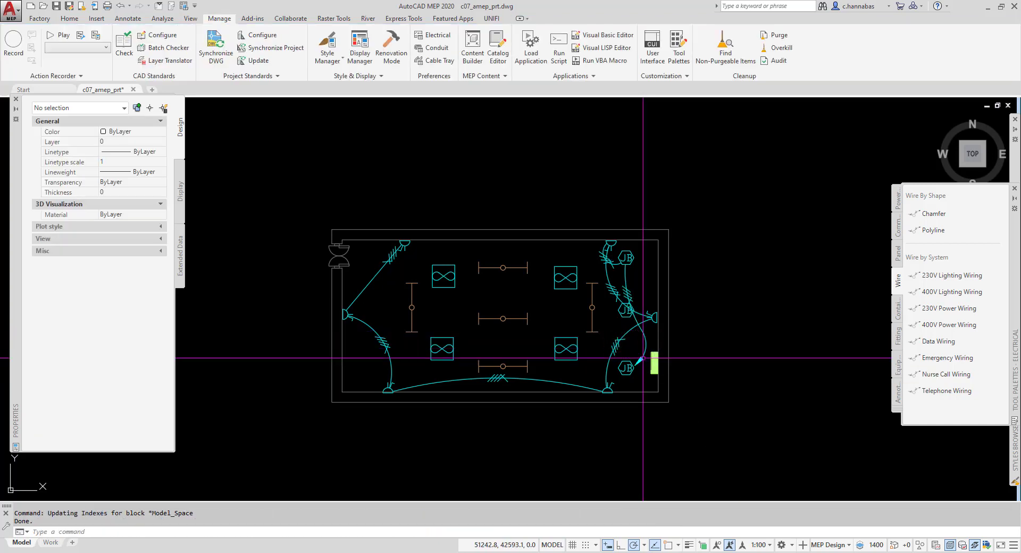
{"action": "mouse_move", "coordinate": [646, 349]}
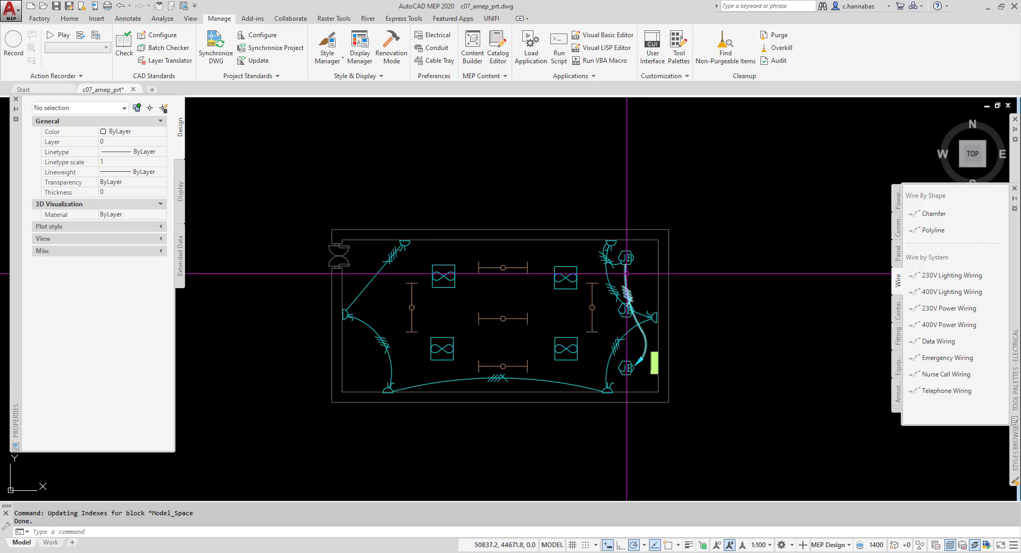
{"action": "mouse_move", "coordinate": [627, 275]}
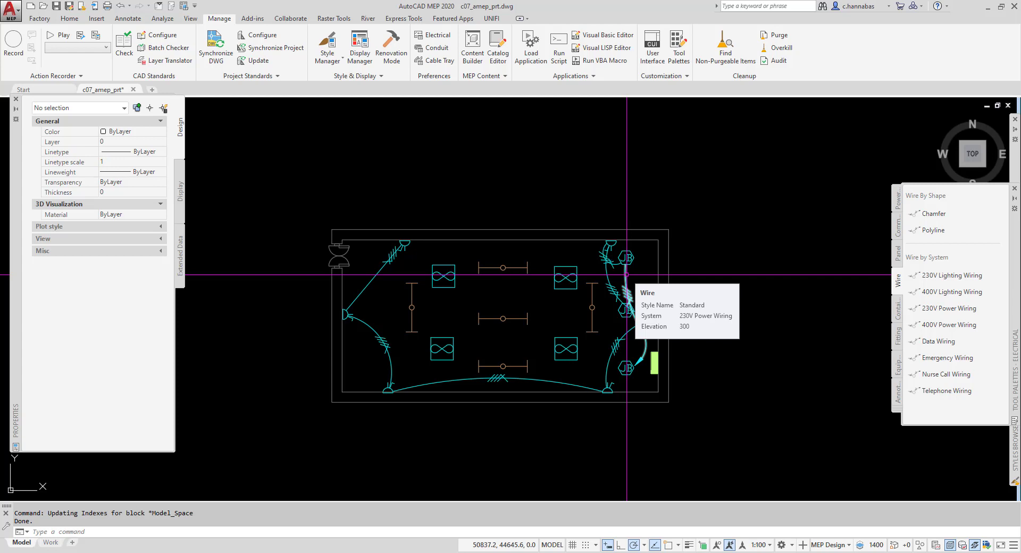
{"action": "key", "text": "Escape"}
{"action": "key", "text": "Escape"}
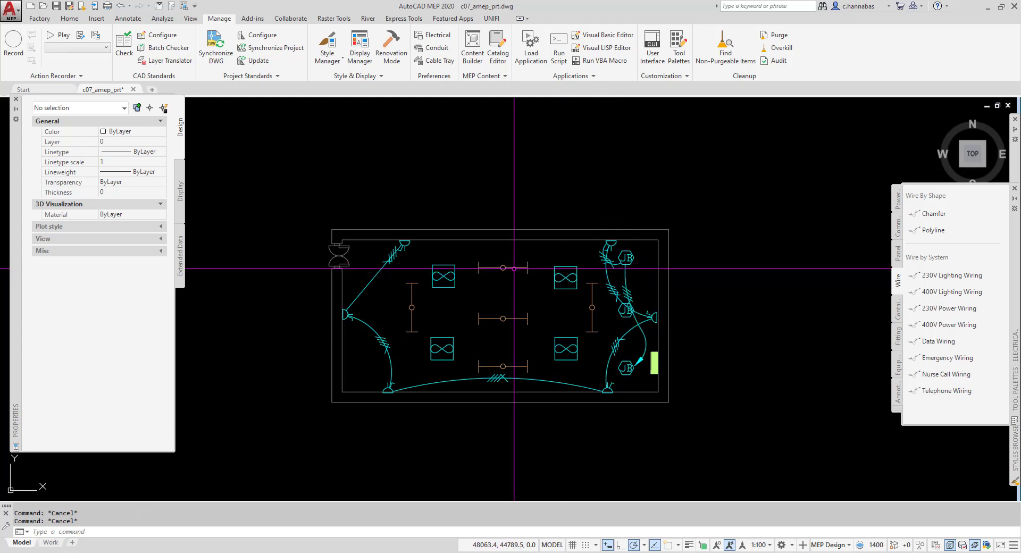
- Start an arc wire from the upper linear fluorescent light and set its system to 230V Lighting Devices (Ceiling)
{"action": "left_click", "coordinate": [514, 266]}
{"action": "left_click", "coordinate": [506, 271]}
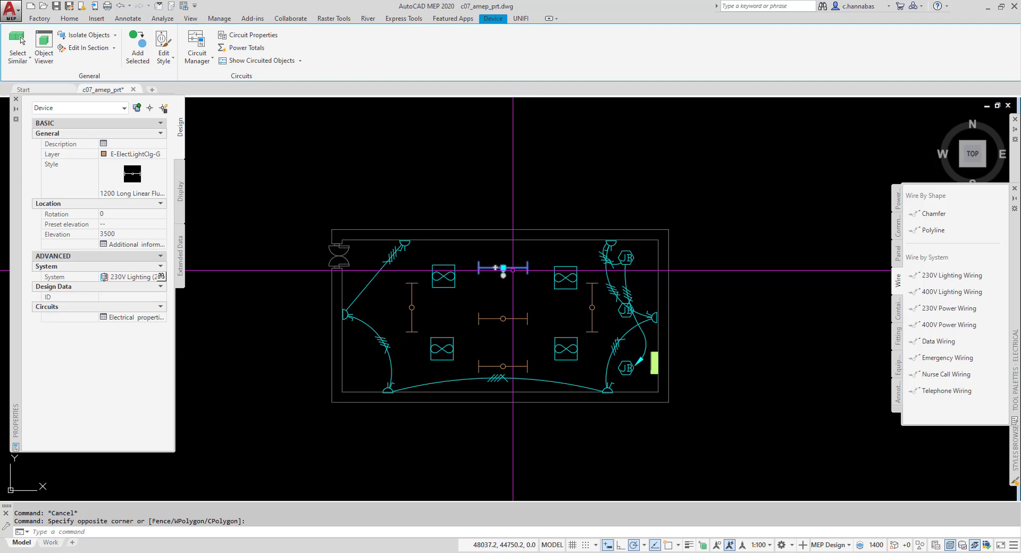
{"action": "left_click", "coordinate": [495, 268]}
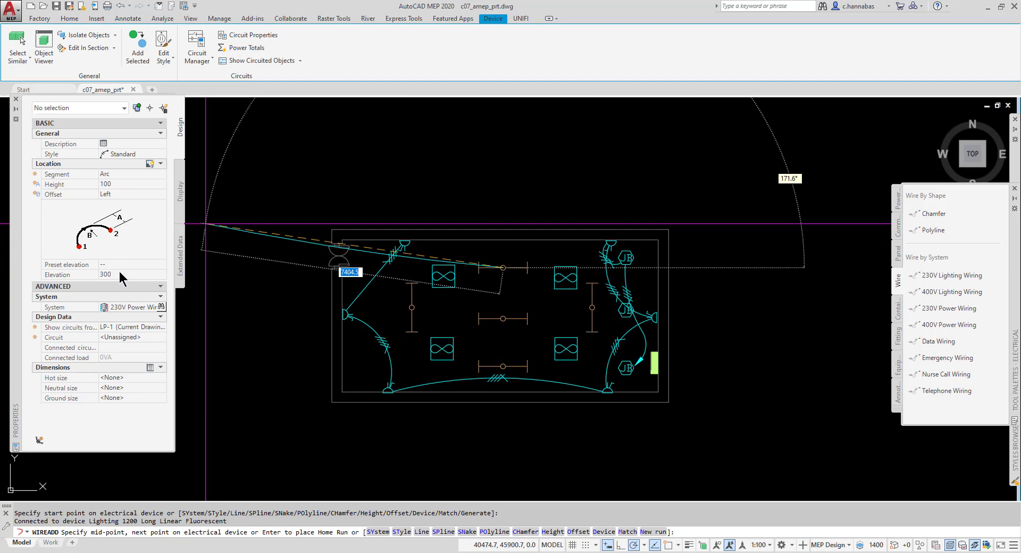
{"action": "left_click", "coordinate": [152, 307]}
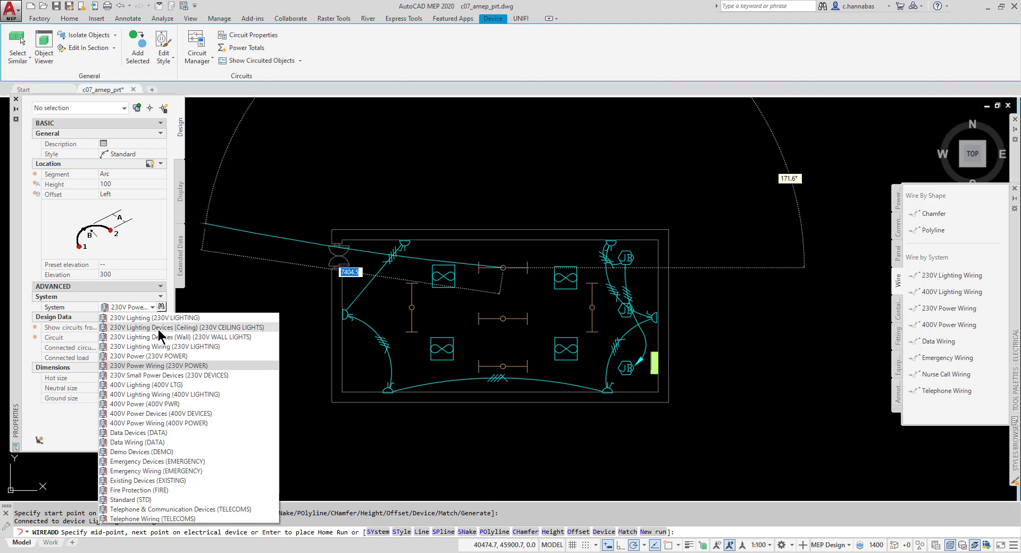
{"action": "left_click", "coordinate": [159, 328]}
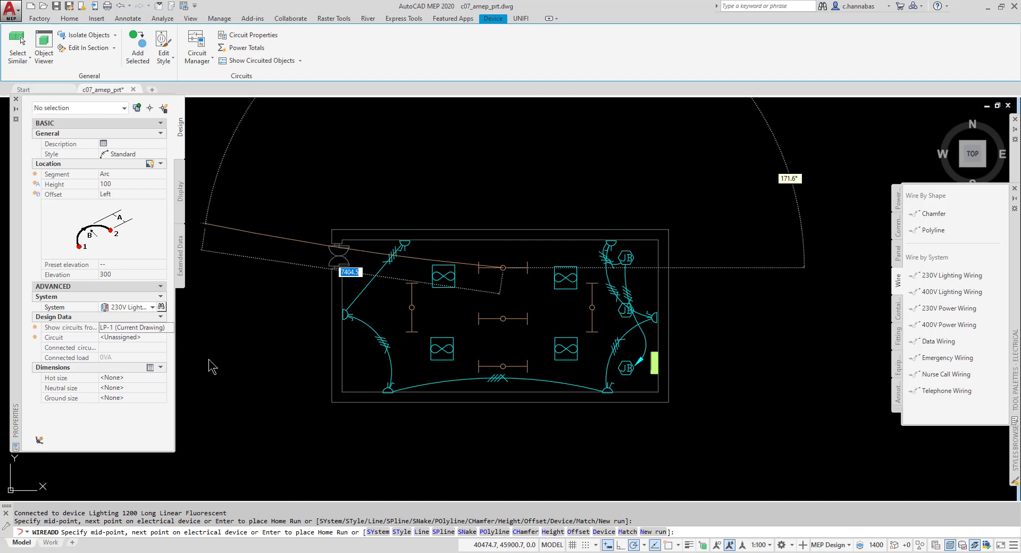
- Continue the lighting wire through the west and lower fluorescent lights to the central light, ending the run without a home run arrow
{"action": "left_click", "coordinate": [466, 301]}
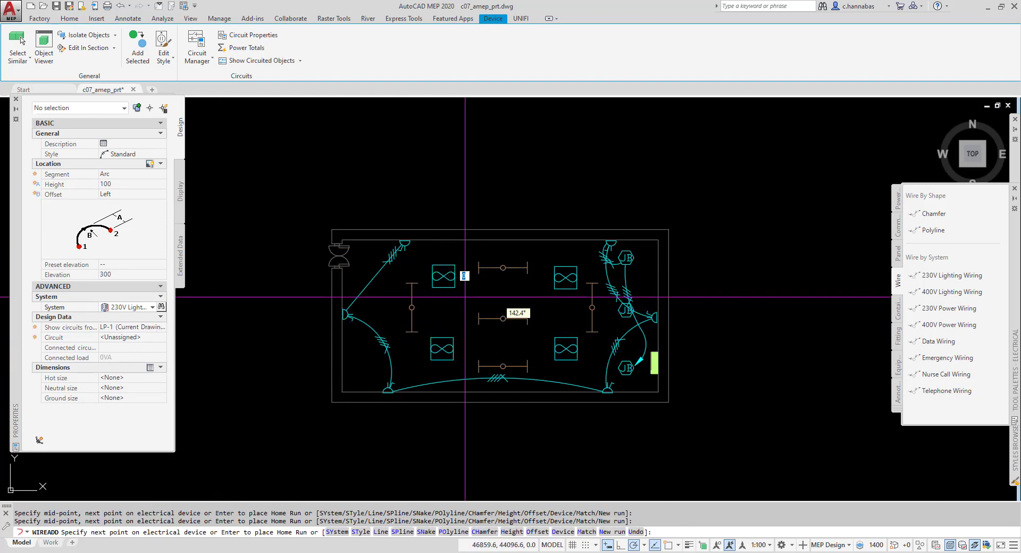
{"action": "left_click", "coordinate": [412, 308]}
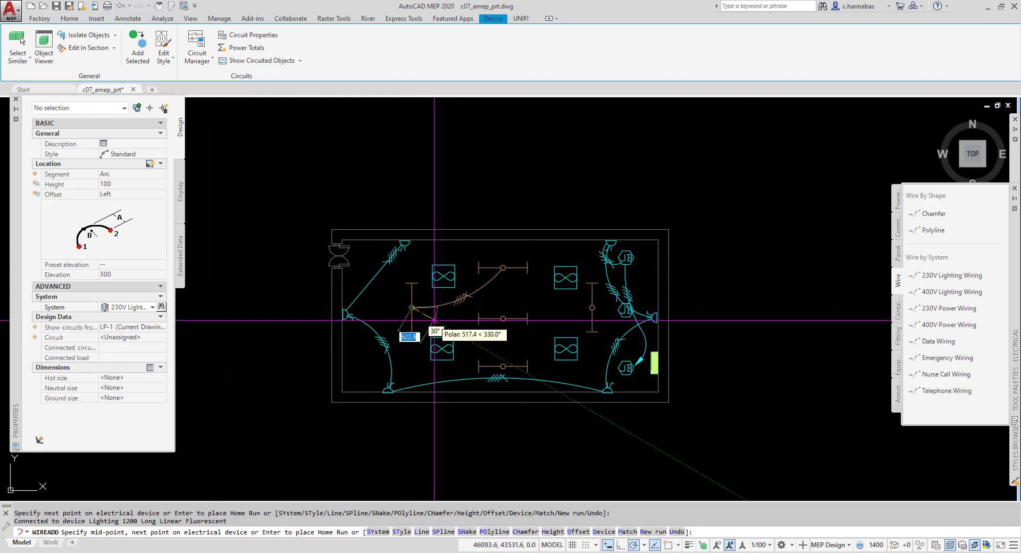
{"action": "left_click", "coordinate": [503, 366]}
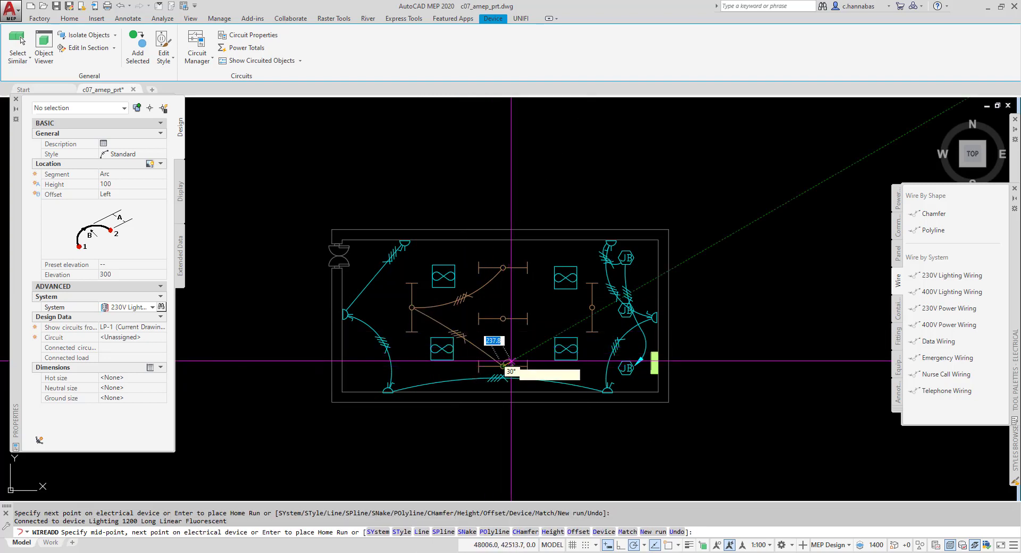
{"action": "left_click", "coordinate": [489, 343]}
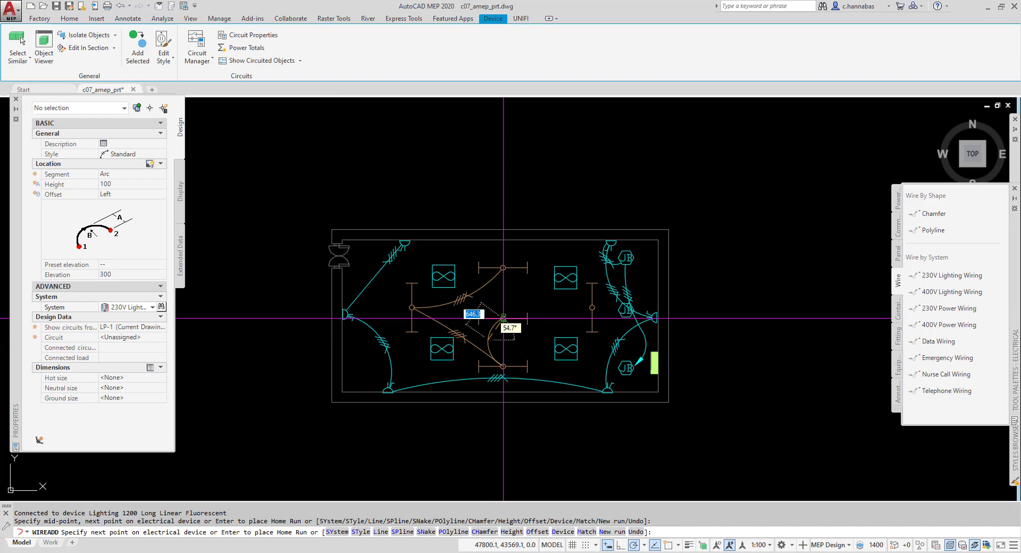
{"action": "right_click", "coordinate": [521, 304]}
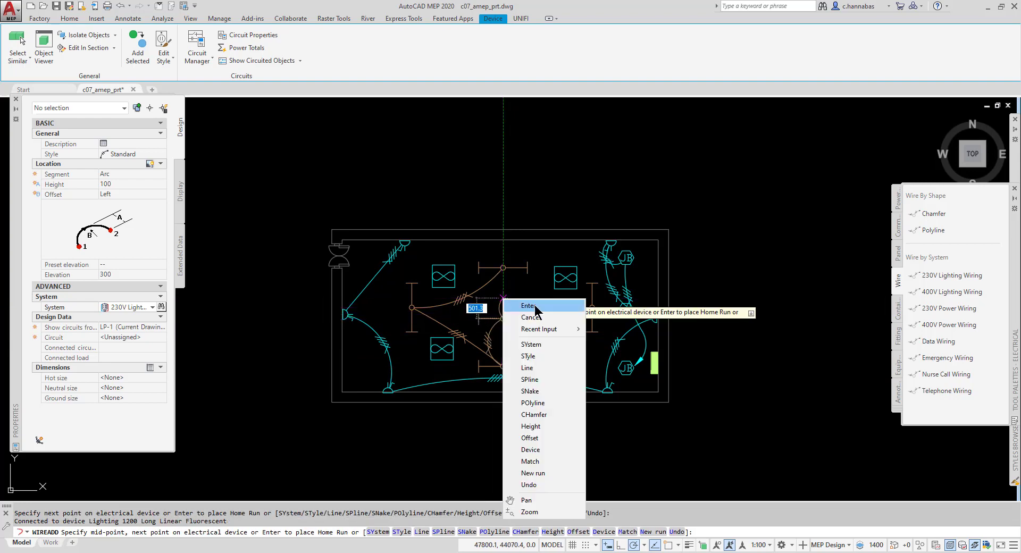
{"action": "left_click", "coordinate": [531, 307]}
{"action": "key", "text": "Return"}
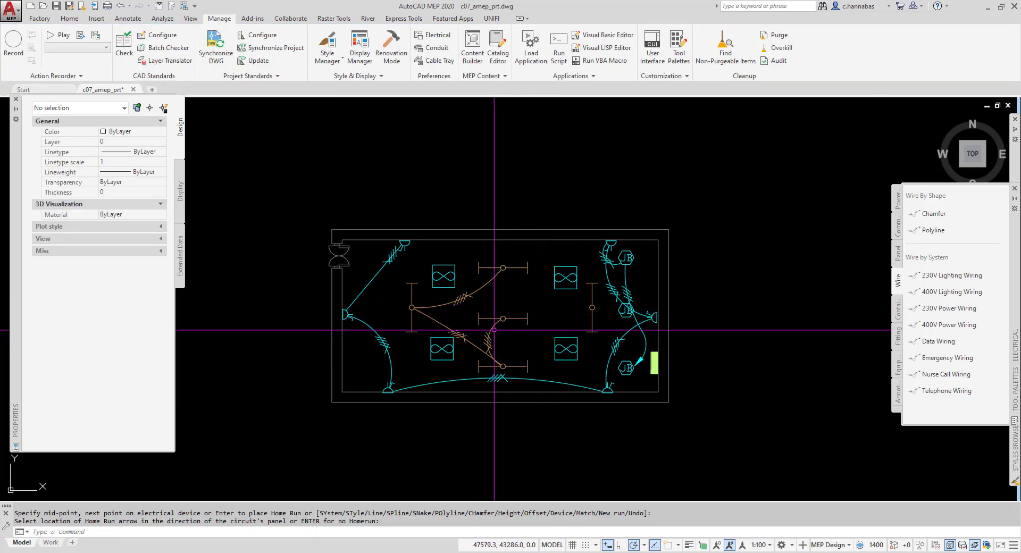
{"action": "left_click", "coordinate": [491, 329]}
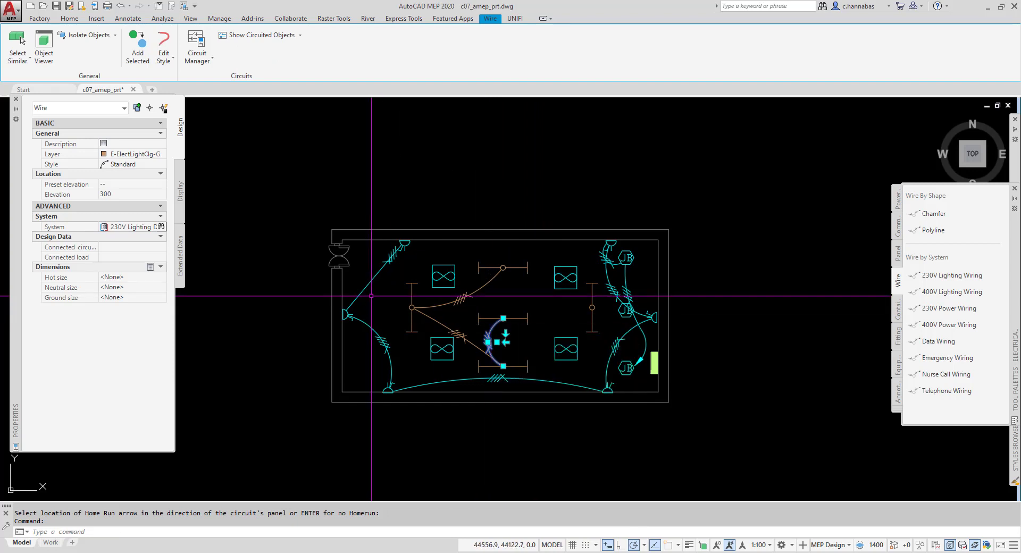
{"action": "key", "text": "Escape"}
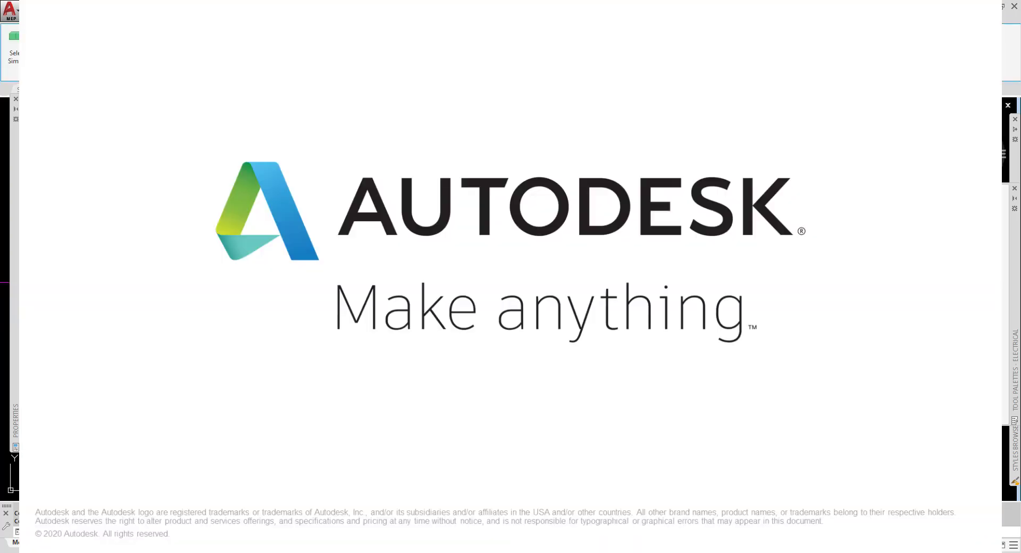